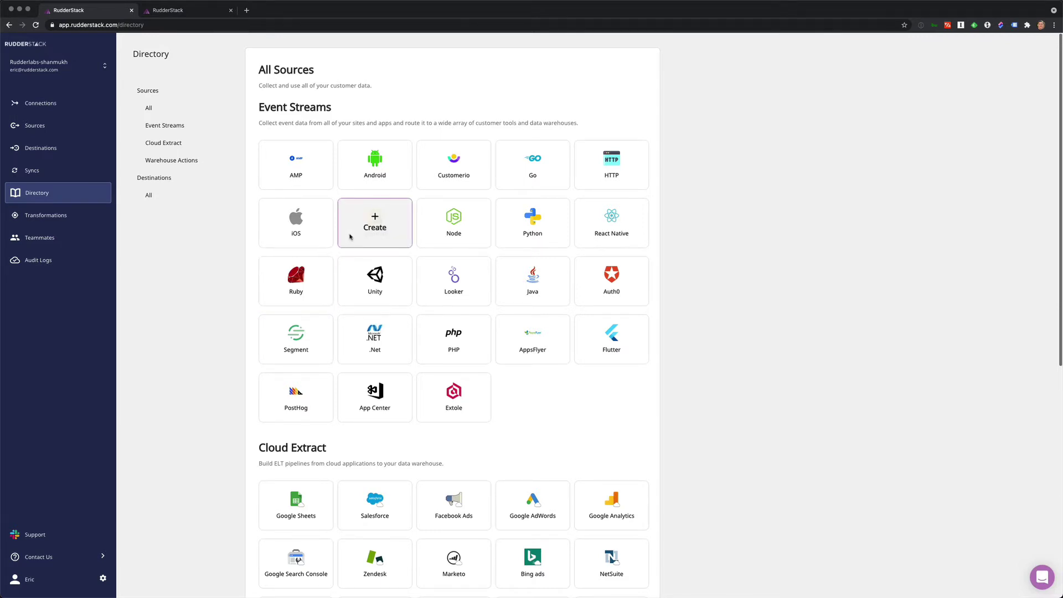
Create a JavaScript source named 'Marketing Site' and select its write key
left_click(350, 237)
type("Mar")
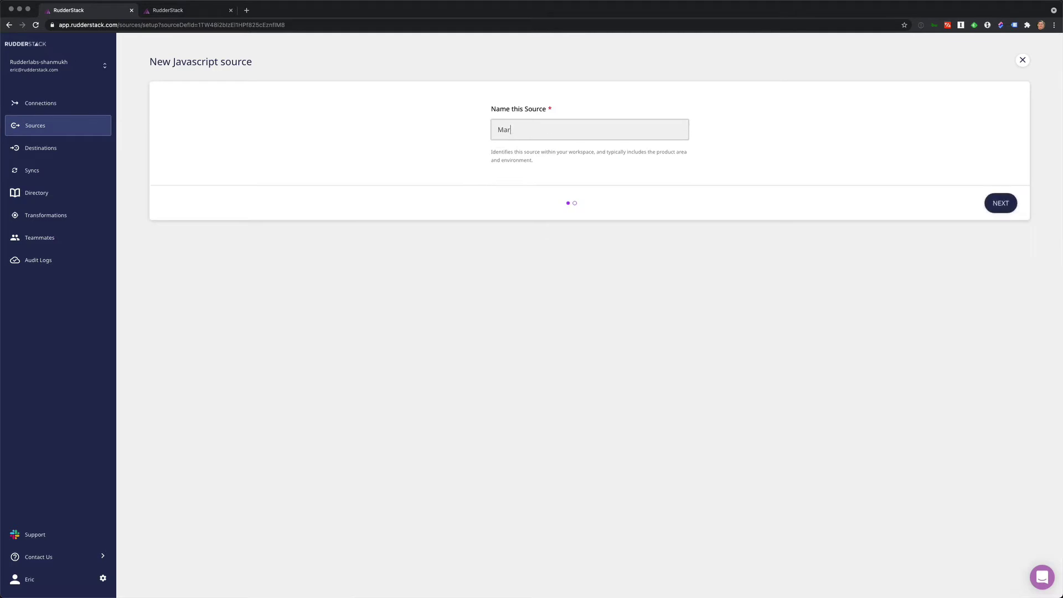
type("keting Site")
key("Return")
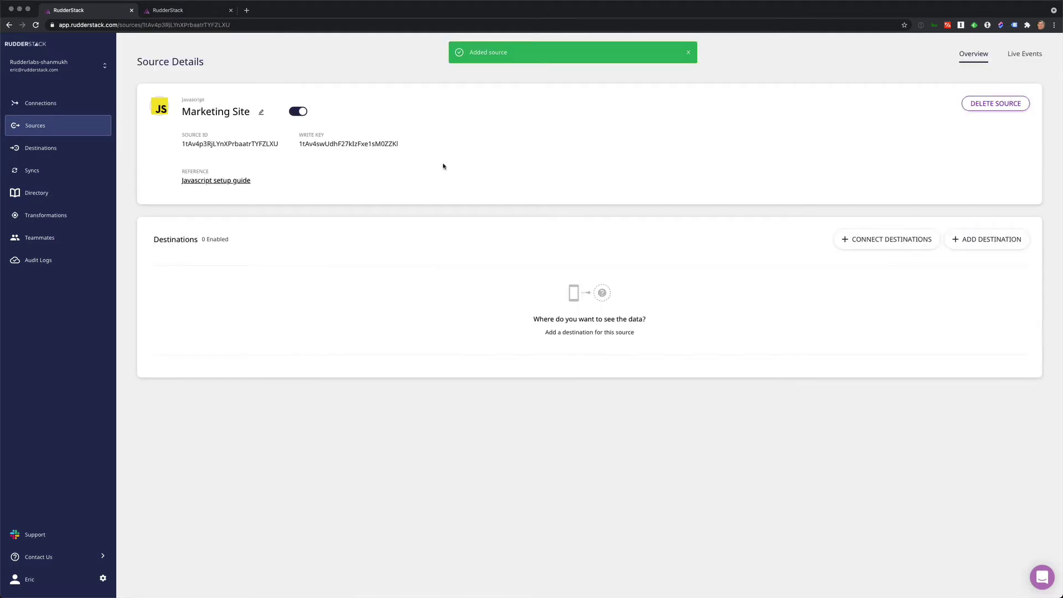
double_click(350, 145)
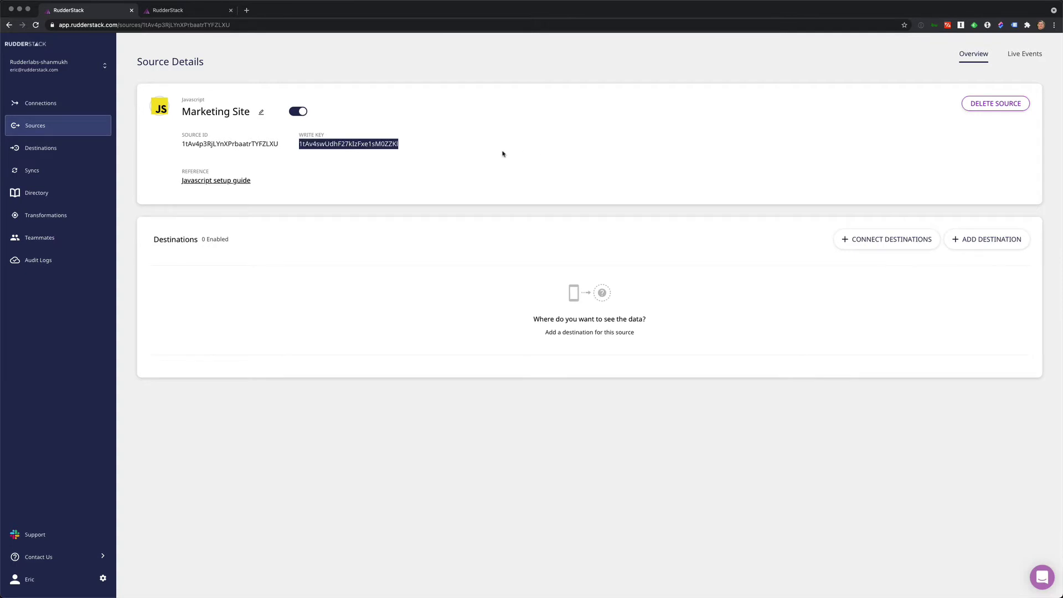
key("ctrl+Tab")
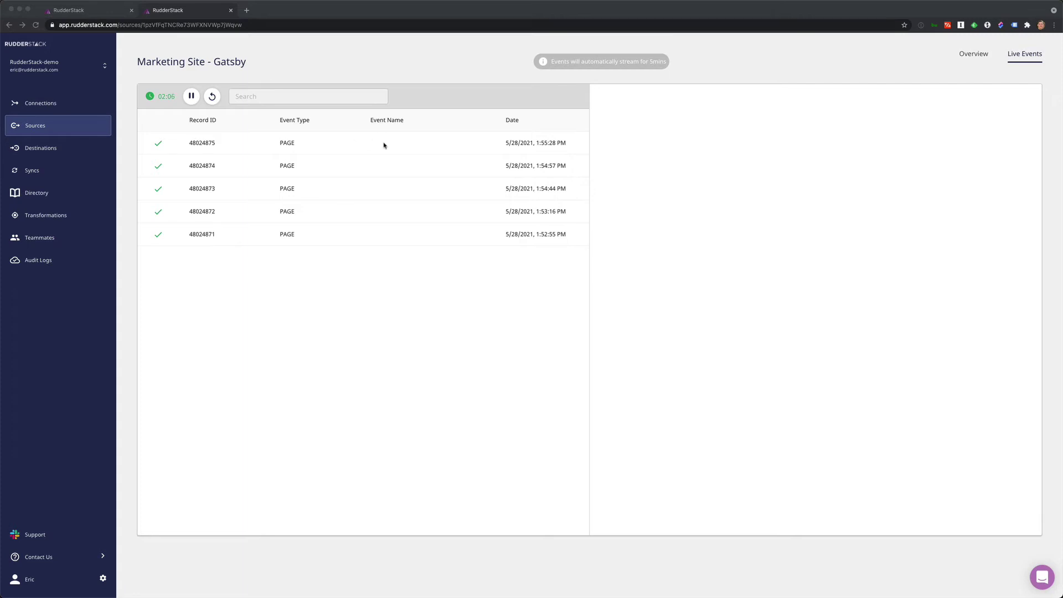
left_click(363, 145)
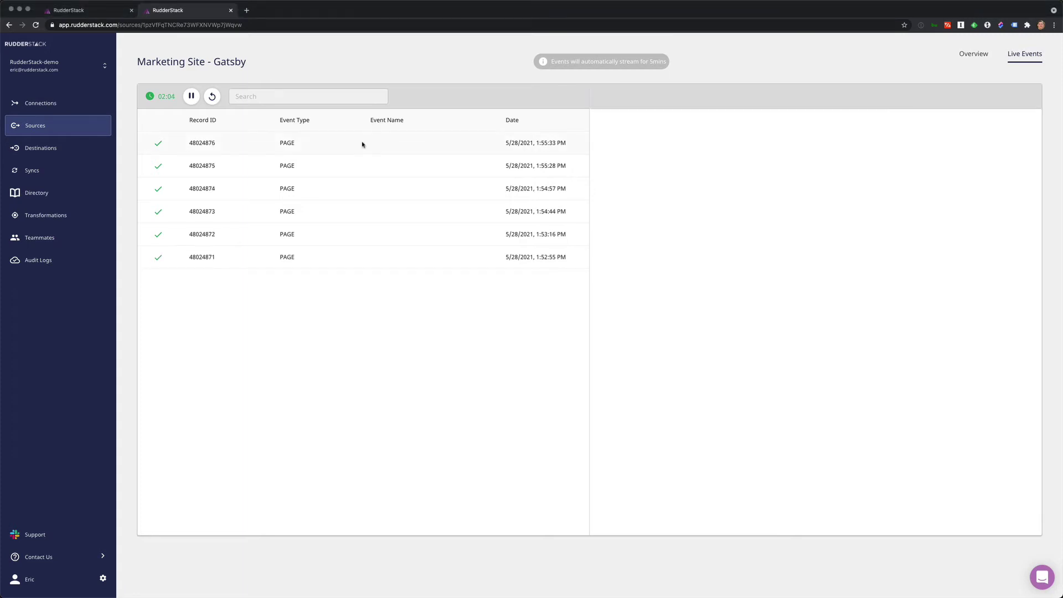
scroll(758, 326, "down", 5)
scroll(759, 327, "up", 5)
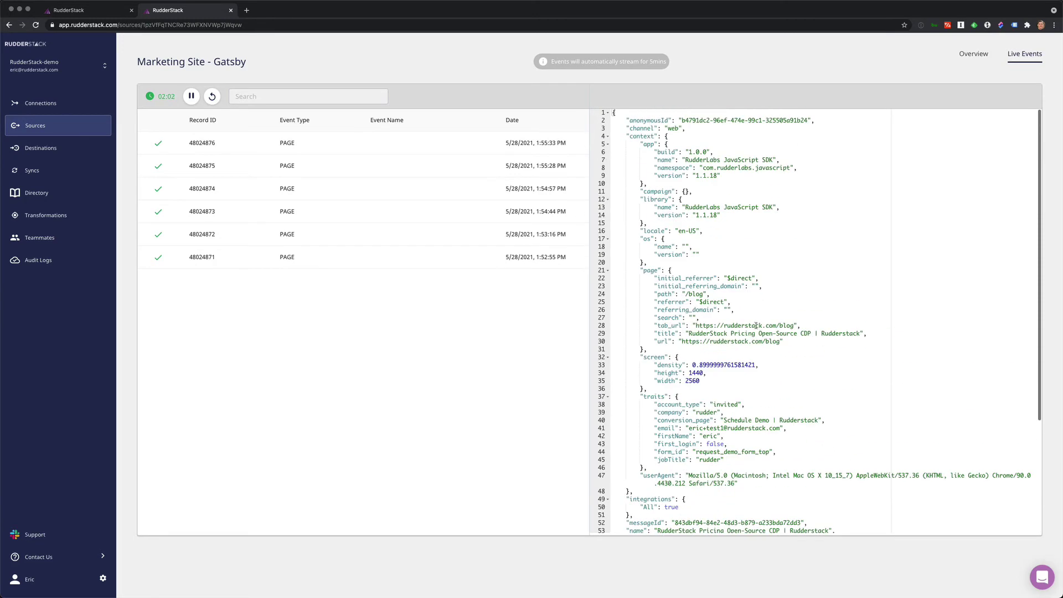
left_click(65, 12)
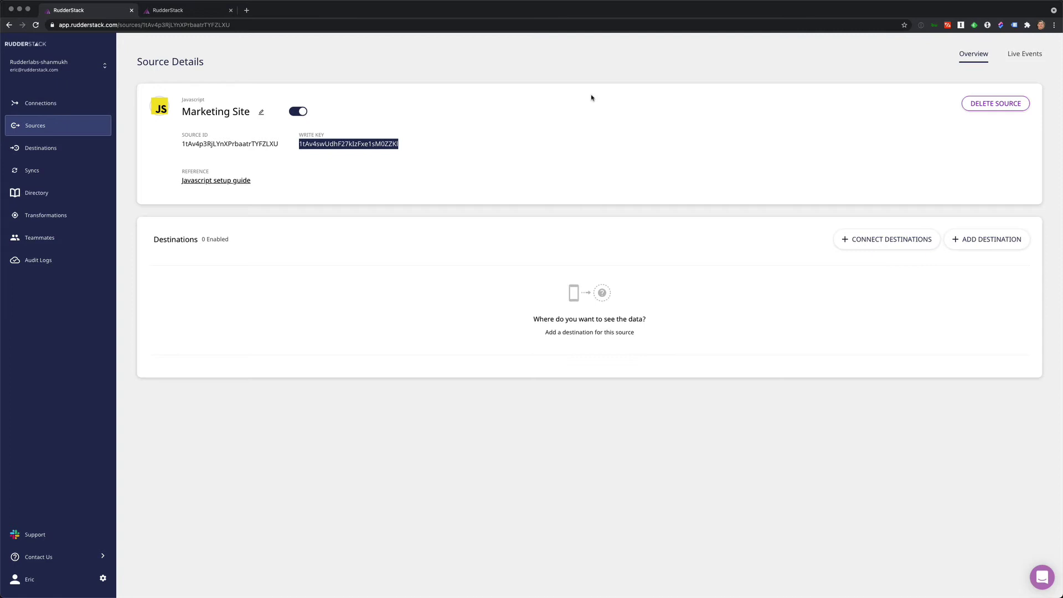
Copy the Marketing Site write key from Connections and open its source details
left_click(43, 106)
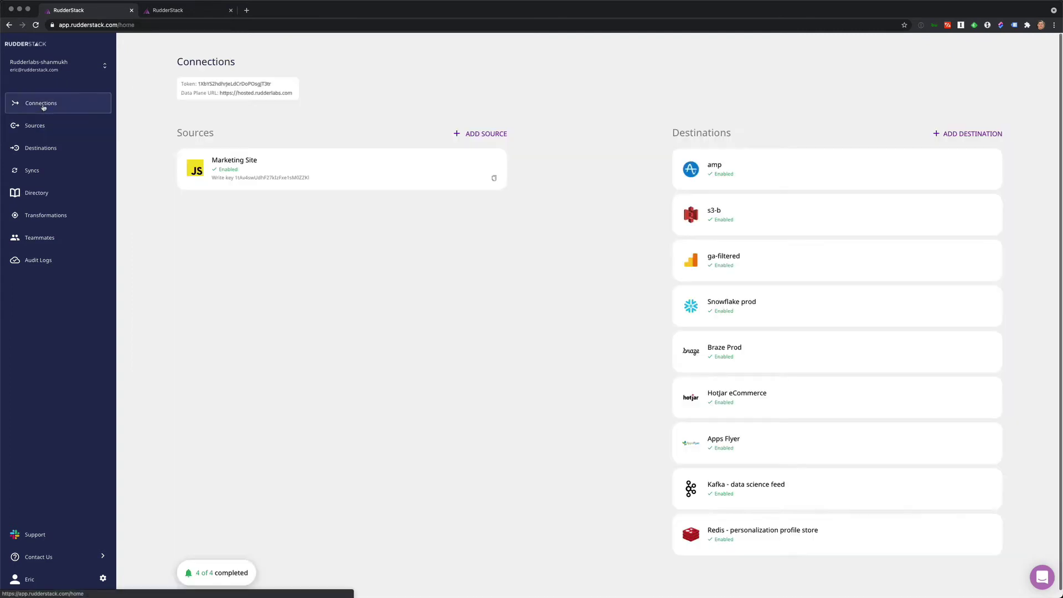
left_click(381, 179)
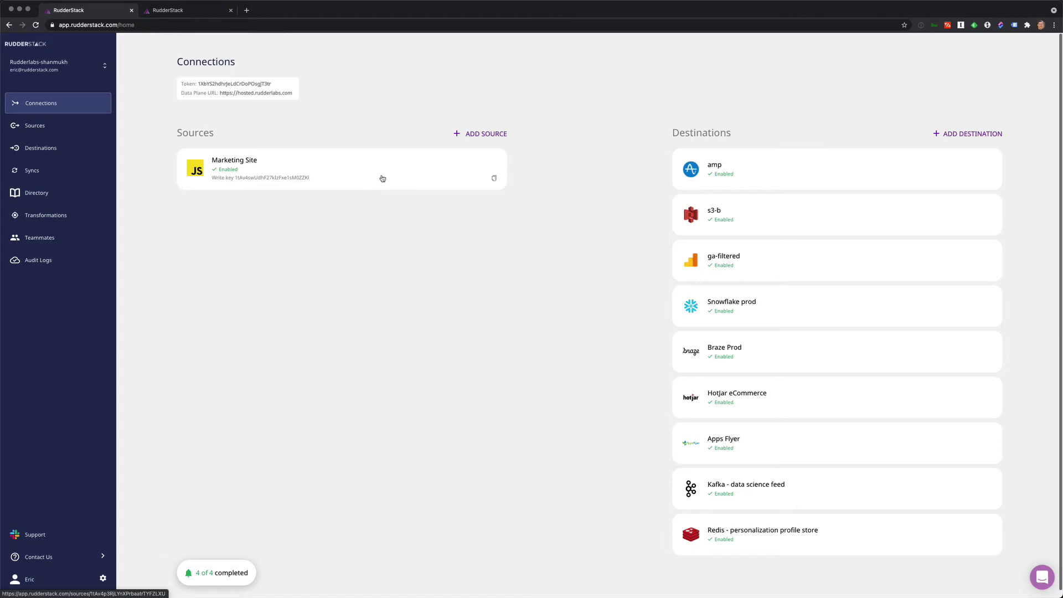
left_click(376, 174)
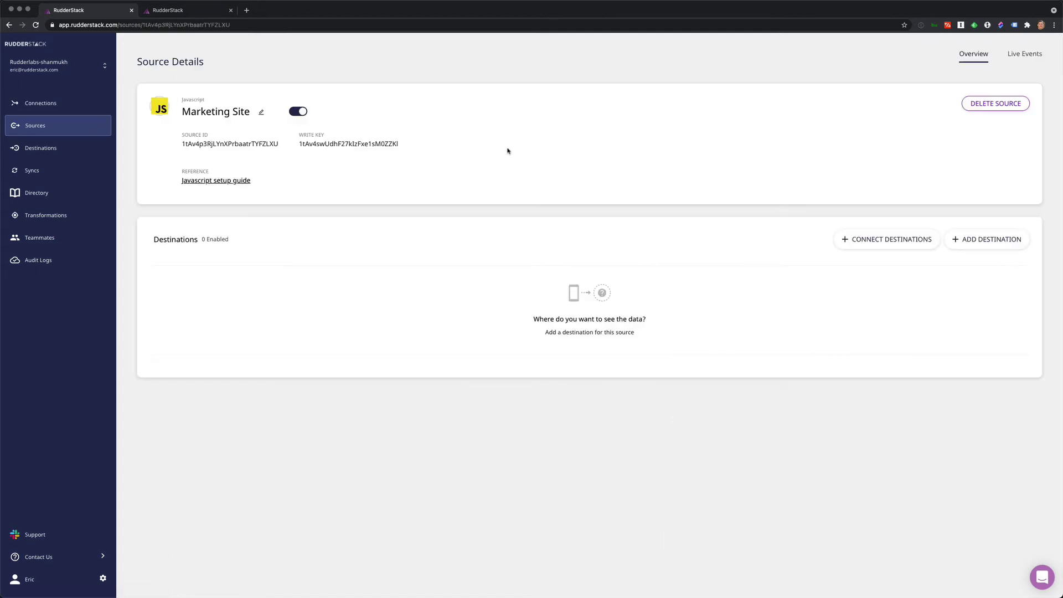
Connect Marketing Site to s3-b, ga-filtered, HotJar eCommerce and Snowflake prod
left_click(882, 242)
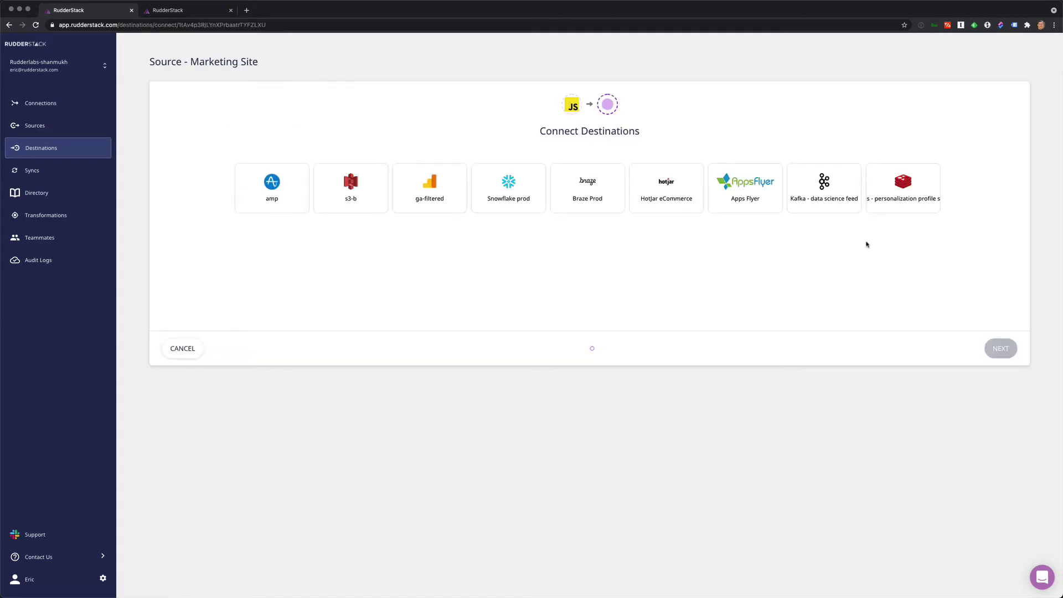
left_click(364, 192)
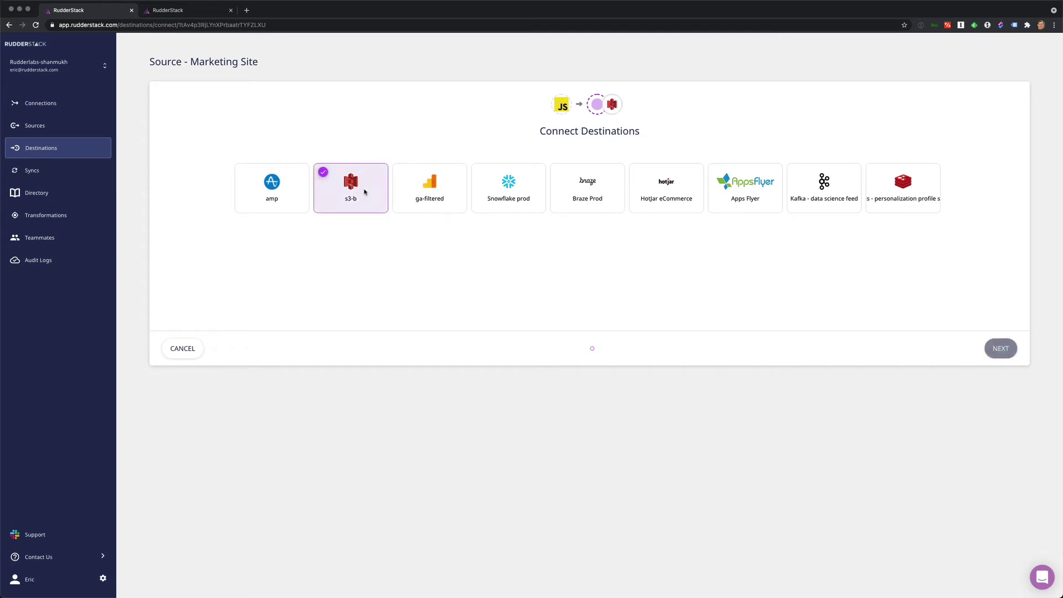
left_click(431, 202)
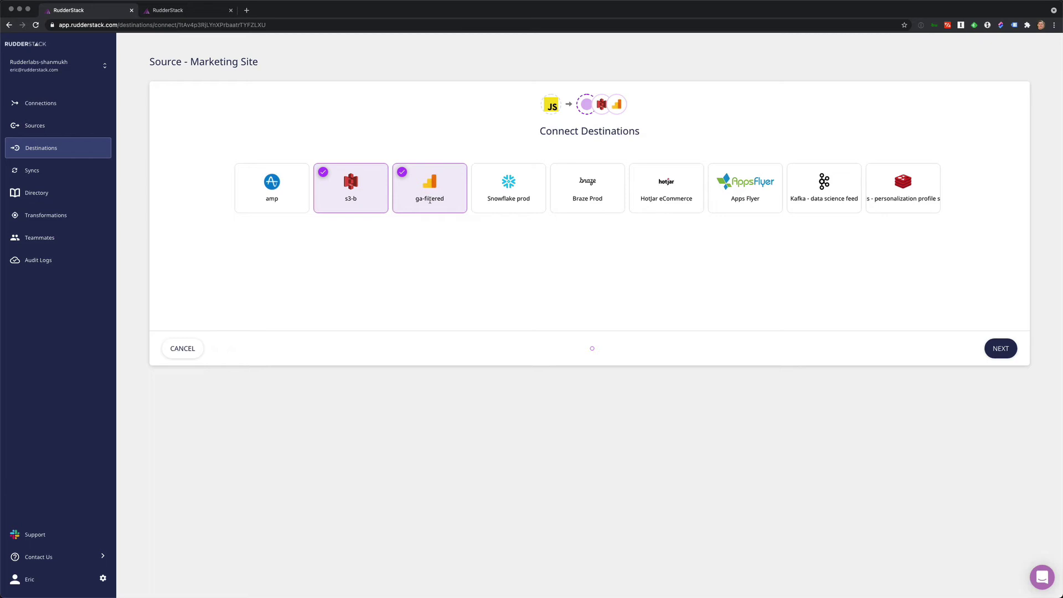
left_click(682, 195)
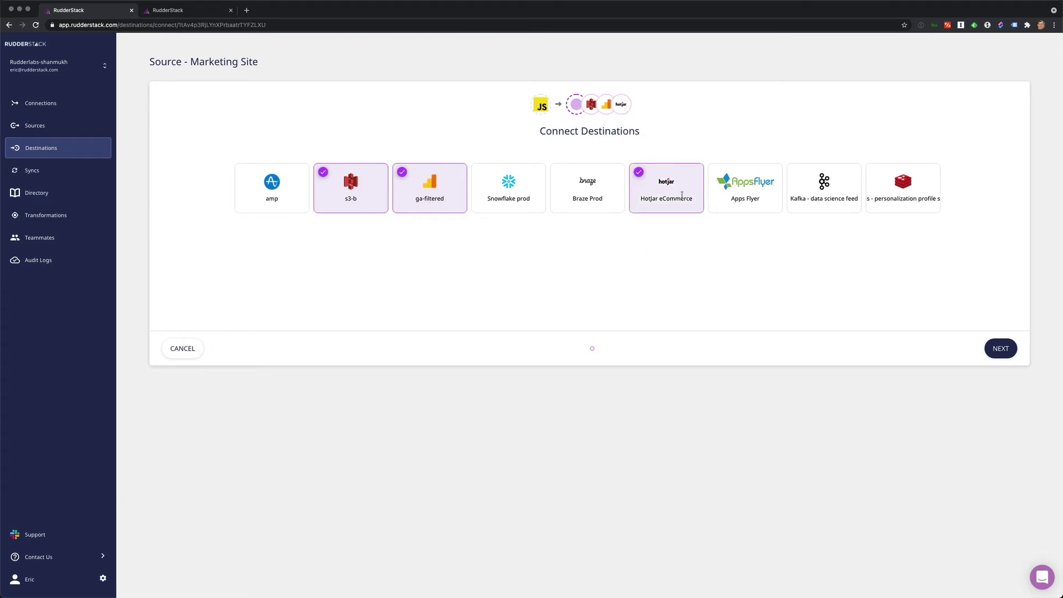
left_click(518, 198)
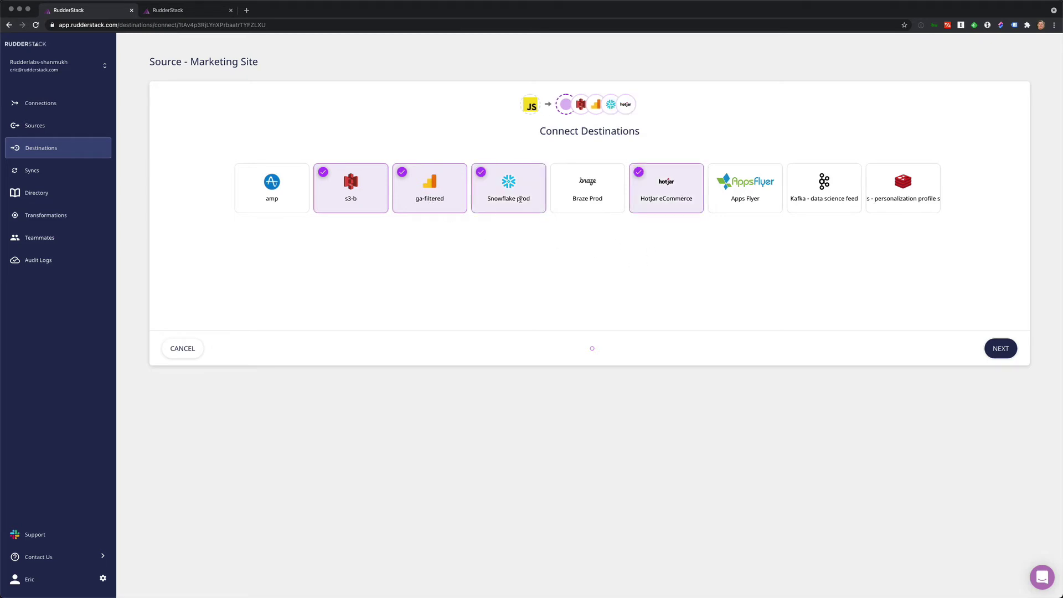
left_click(1002, 349)
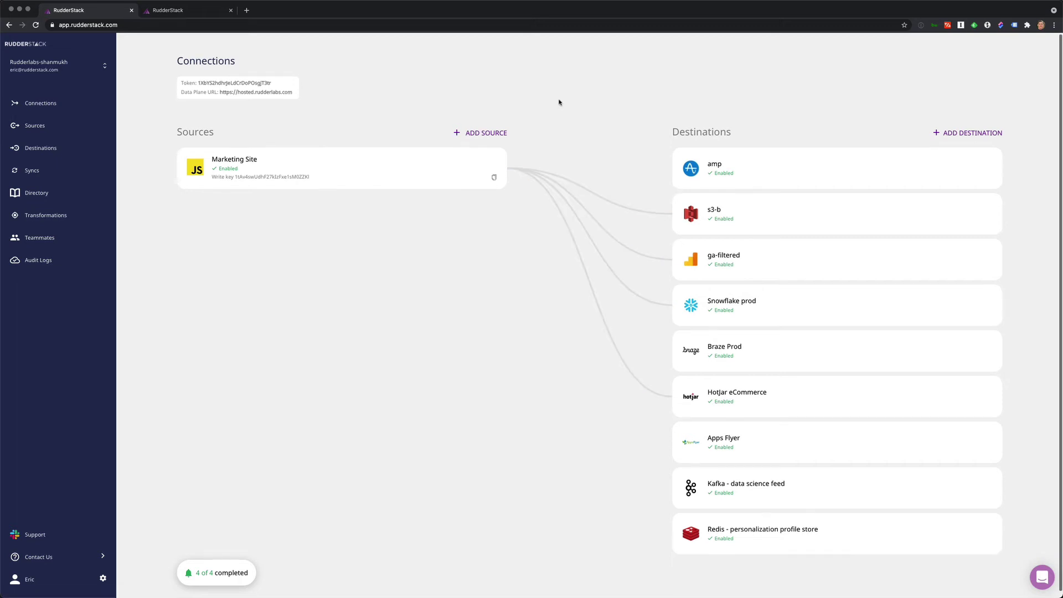
Add iOS source 'Mobile' with destinations Braze Prod, Apps Flyer and amp
left_click(487, 134)
left_click(296, 221)
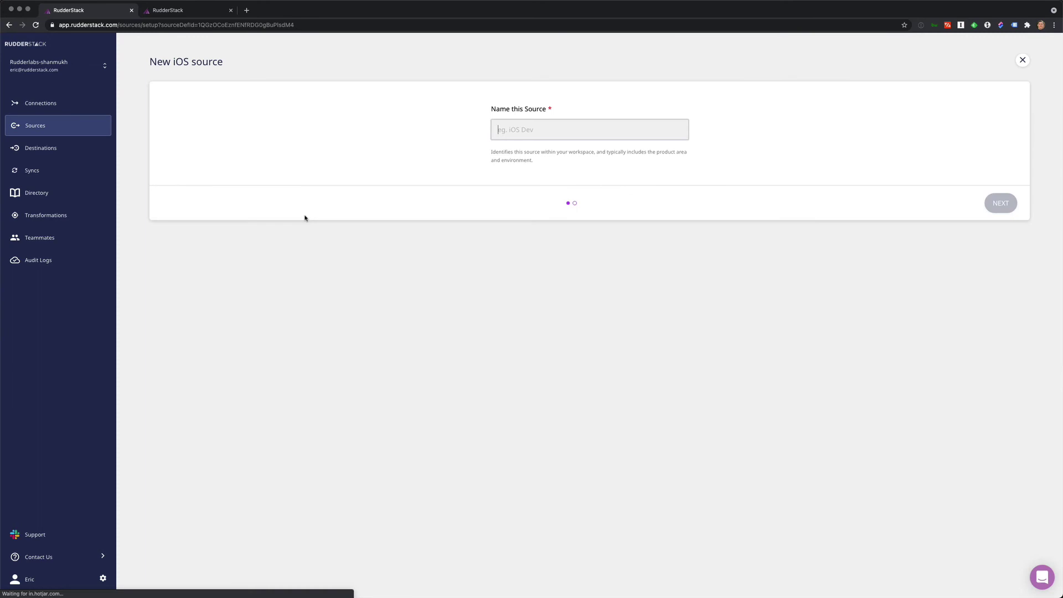
type("Mobile")
key("Return")
left_click(892, 239)
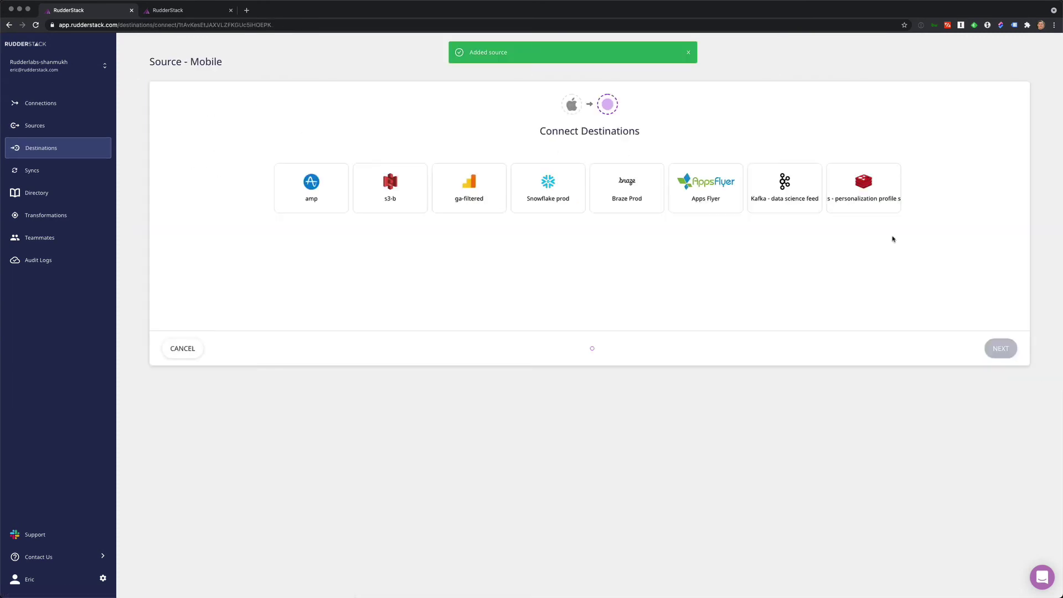
left_click(707, 187)
left_click(636, 196)
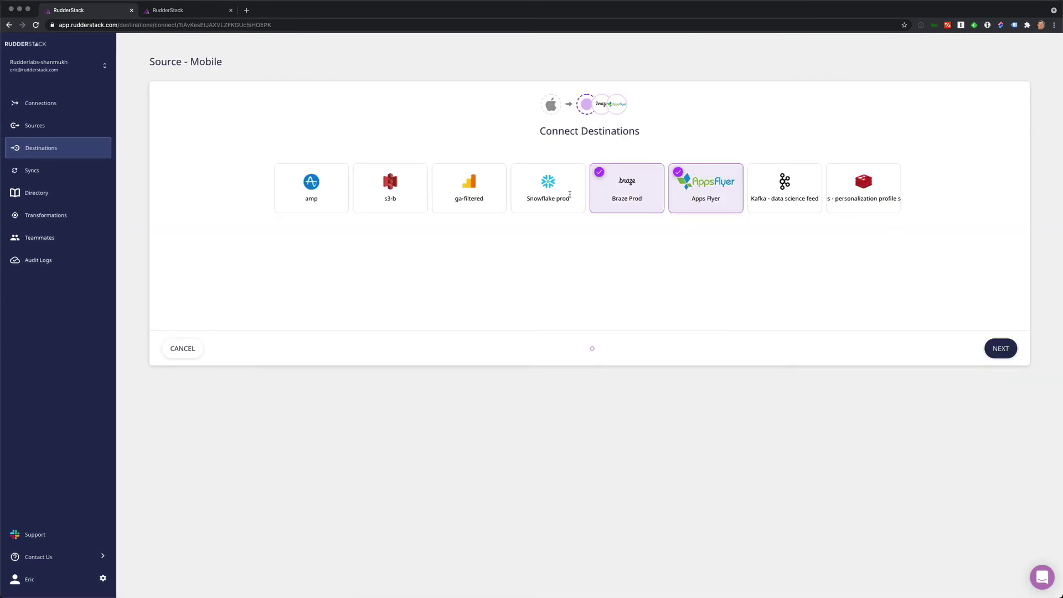
left_click(311, 188)
left_click(1001, 348)
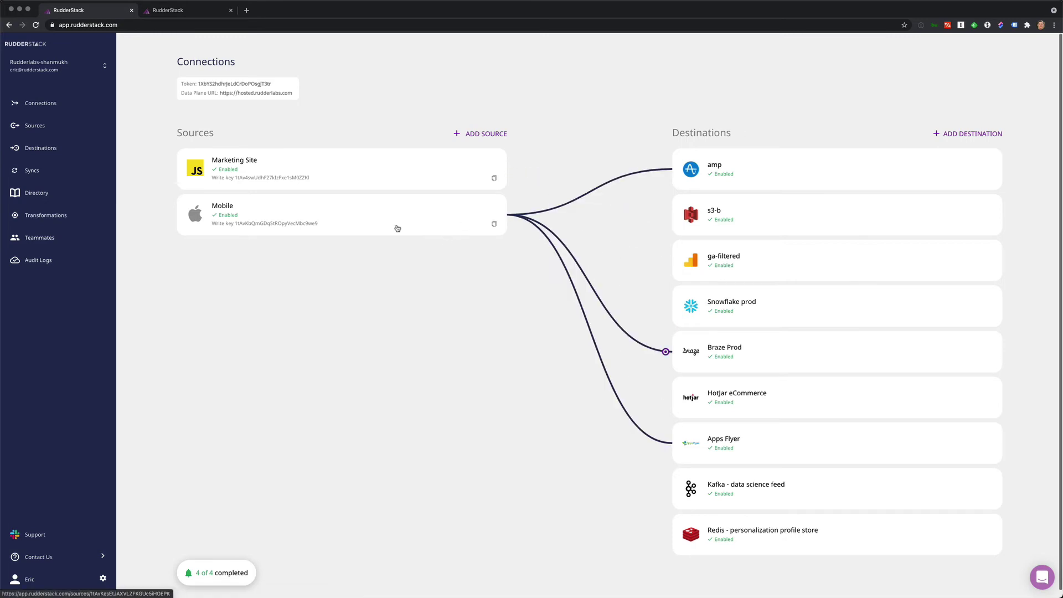
Add HTTP source 'Direct feed from app' with destinations Snowflake prod, Kafka and Redis
left_click(37, 192)
left_click(582, 151)
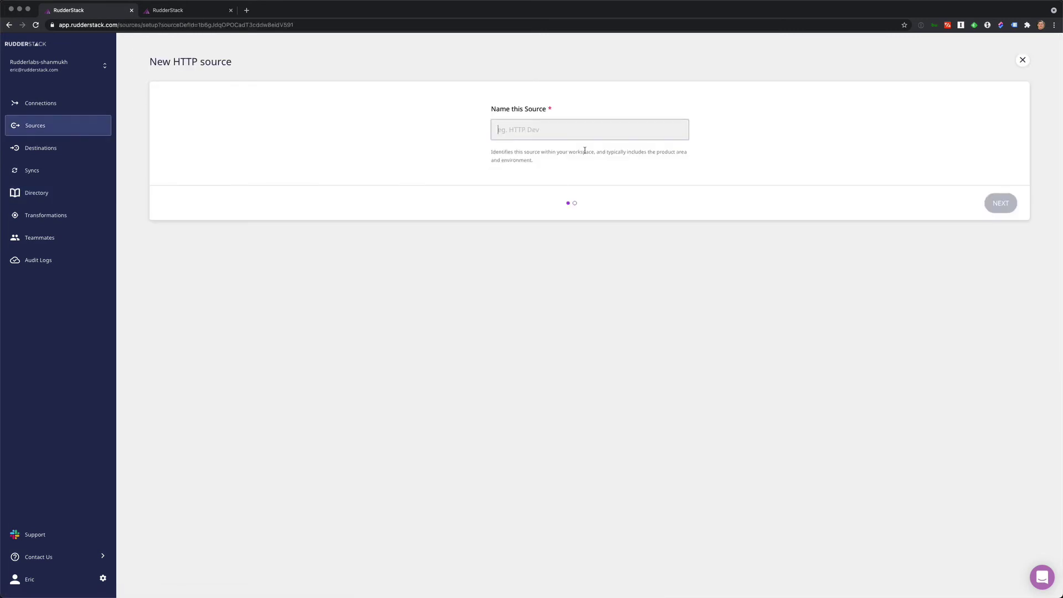
type("Direct")
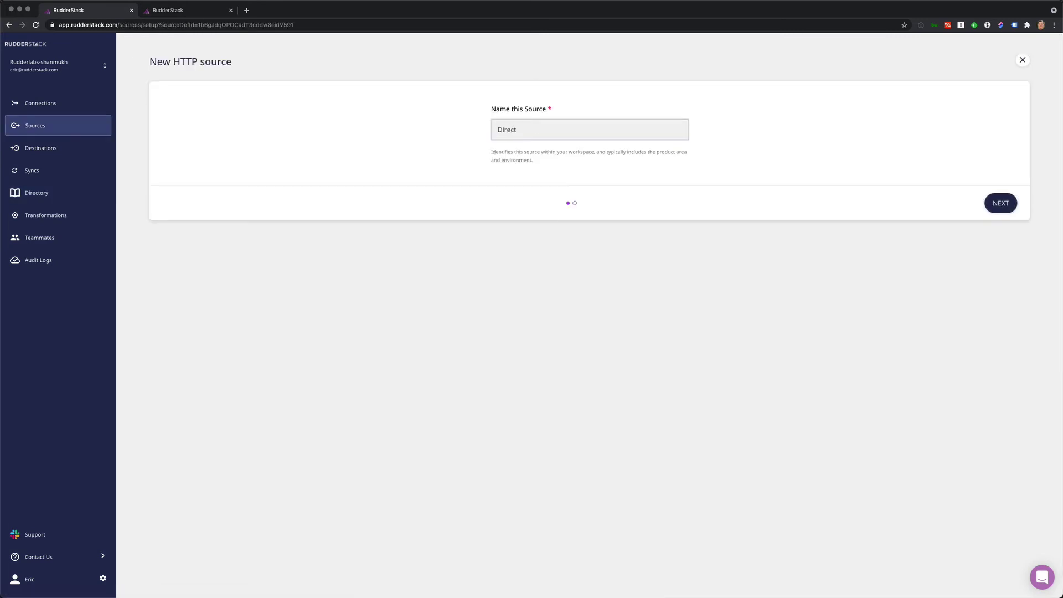
type(" feed from app")
key("Return")
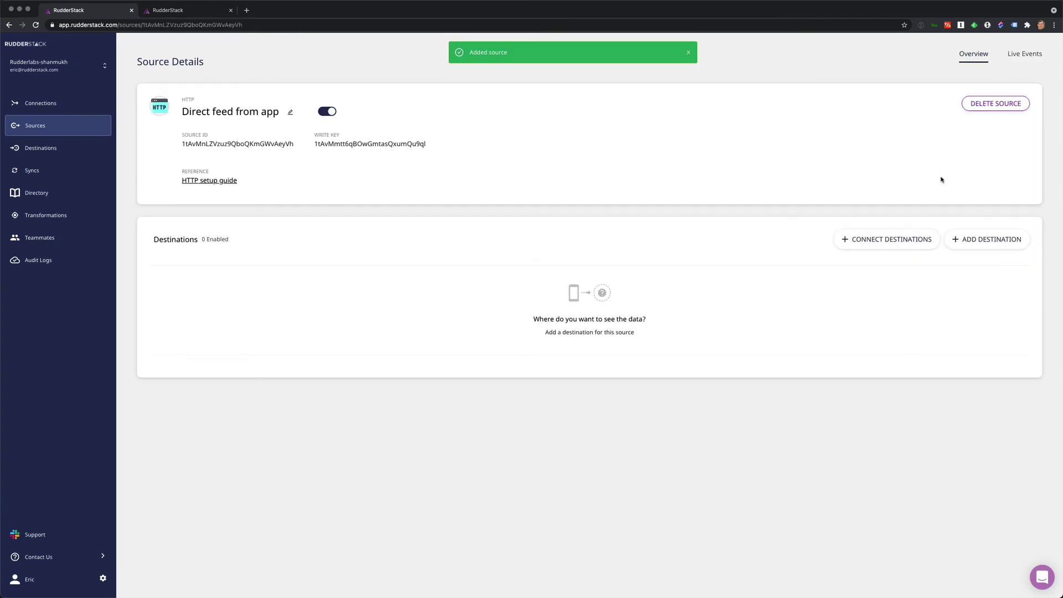
left_click(884, 239)
left_click(549, 187)
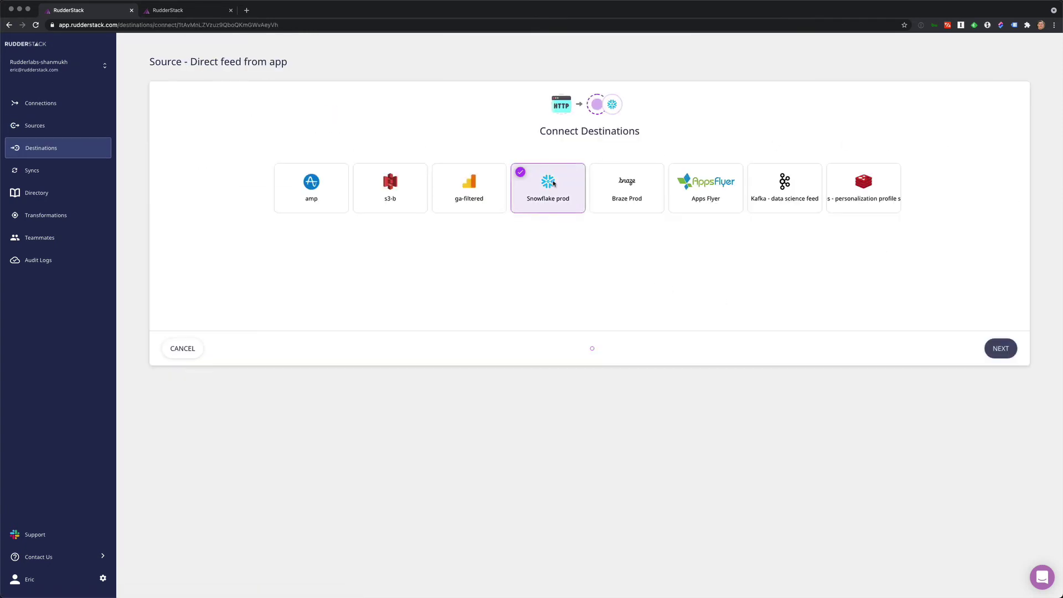
left_click(782, 187)
left_click(841, 190)
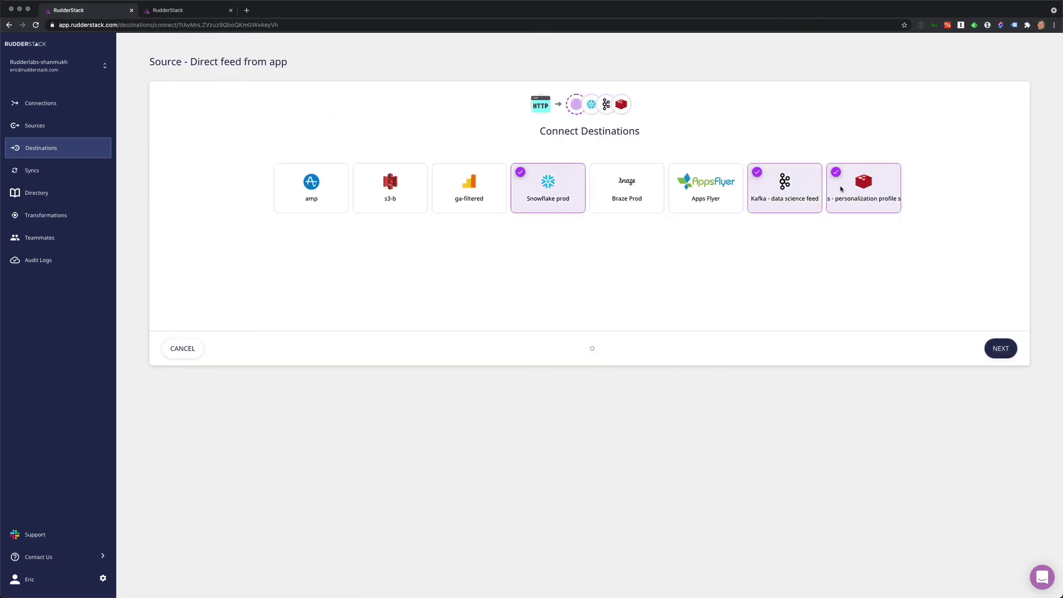
left_click(1001, 348)
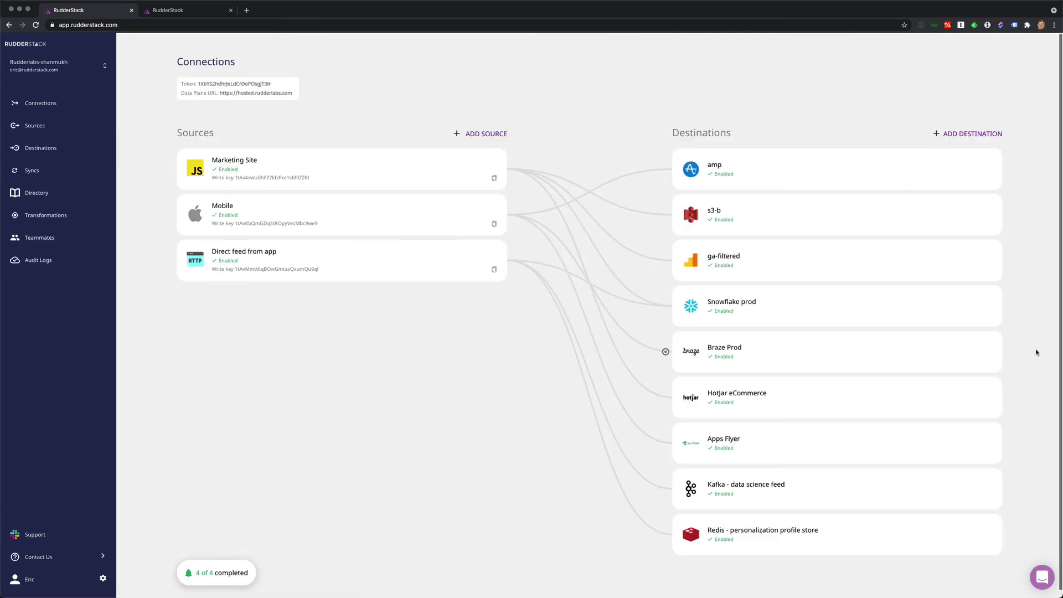